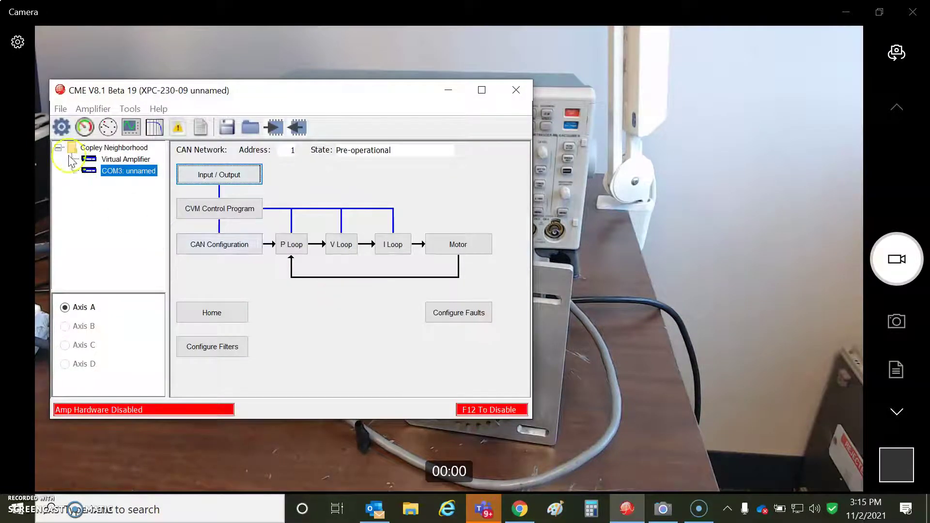
Open the Control Panel, move it aside, and enable Jog to unlock the velocity and acceleration settings
left_click(85, 127)
left_click_drag(166, 94, 353, 166)
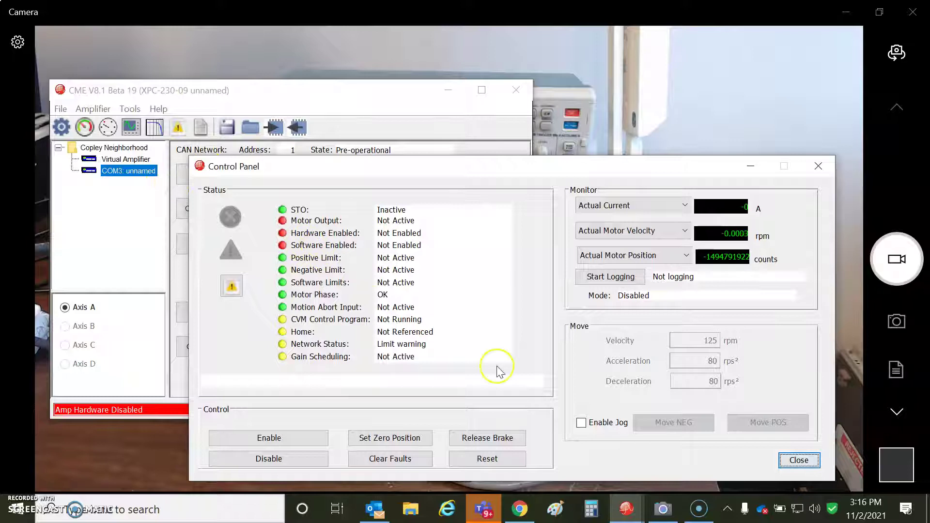
left_click(581, 423)
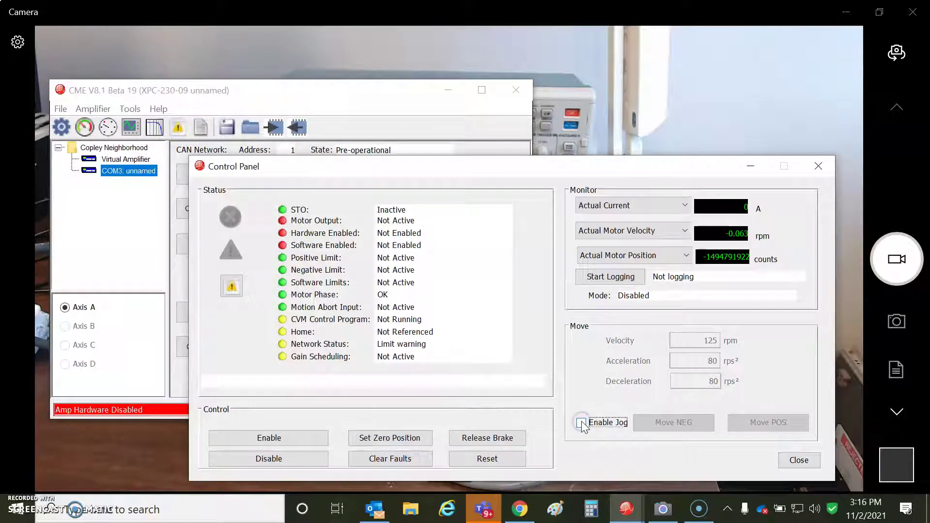
left_click(582, 423)
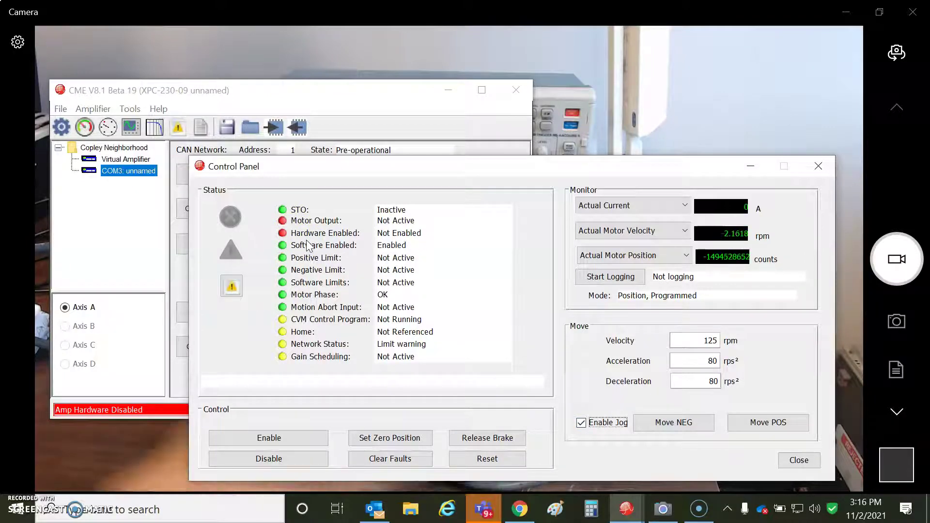
left_click(627, 216)
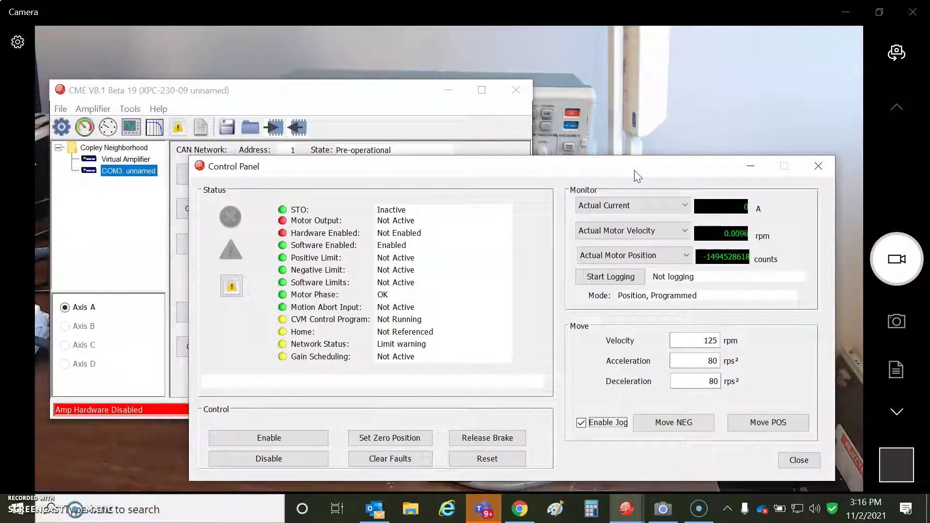
Open the Scope and Input/Output windows, arrange them, and set IN1 to Pull Down
left_click(136, 130)
left_click_drag(197, 37, 594, 46)
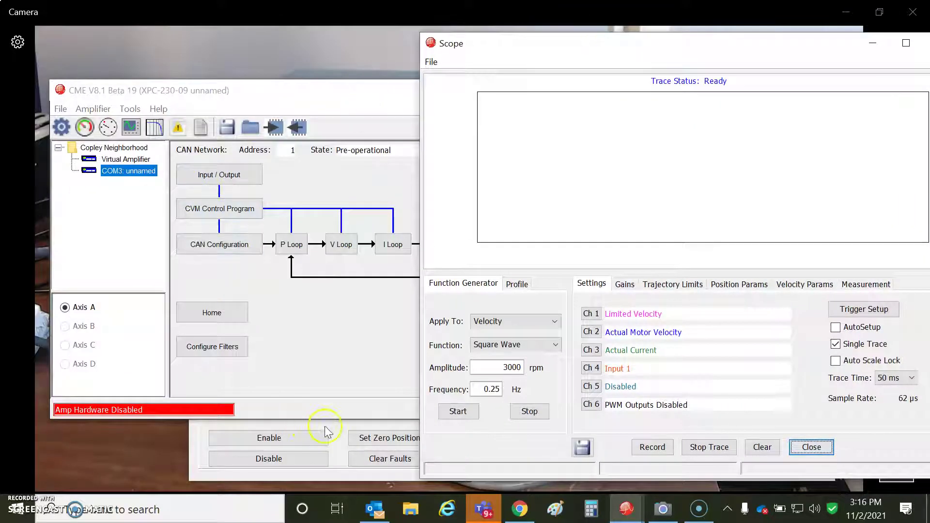
left_click(332, 427)
left_click_drag(380, 165, 323, 246)
left_click(247, 92)
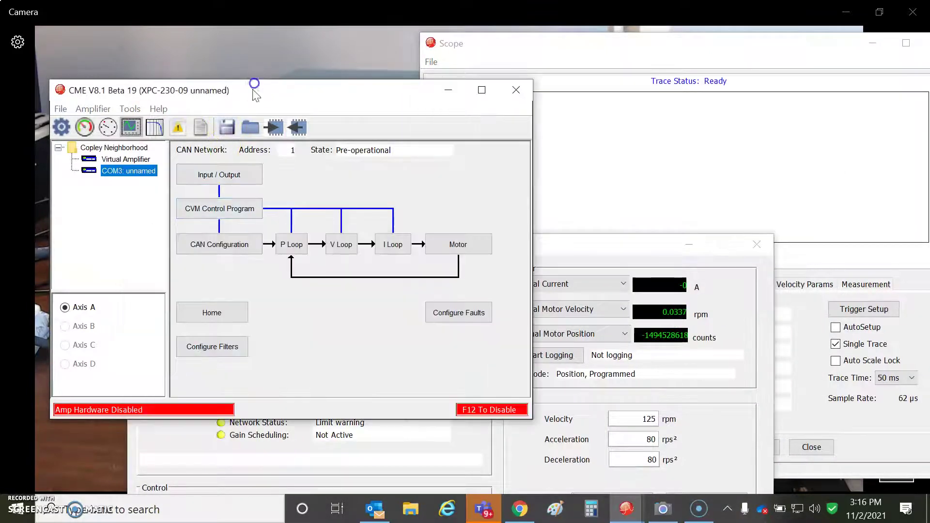
left_click(226, 175)
left_click_drag(233, 61, 241, 230)
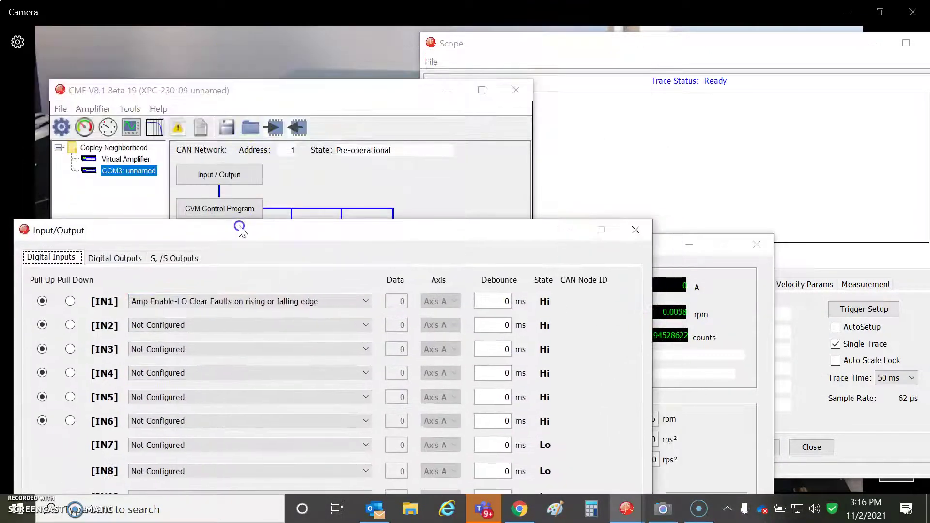
left_click(70, 302)
Start the square-wave Function Generator, then set IN1 to Pull Up to capture the velocity trace
left_click(554, 41)
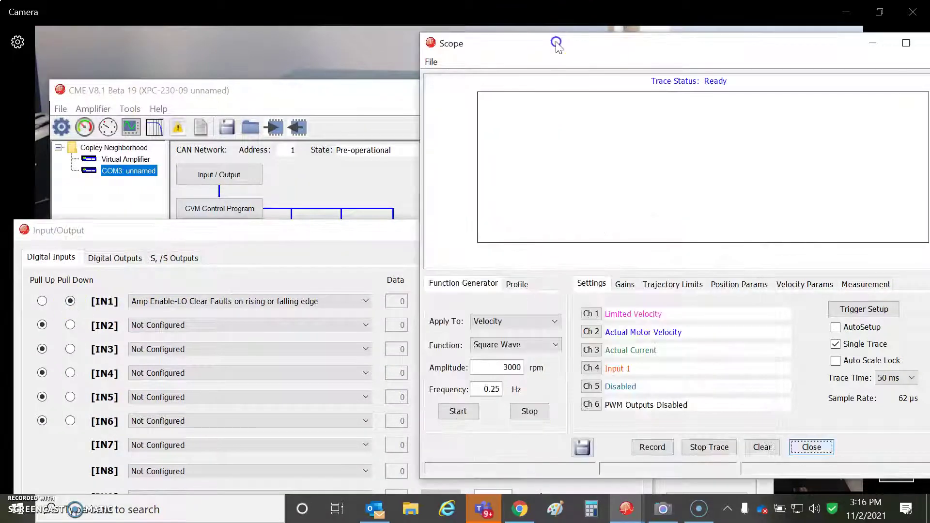
left_click(494, 389)
left_click_drag(364, 238, 360, 294)
left_click(636, 516)
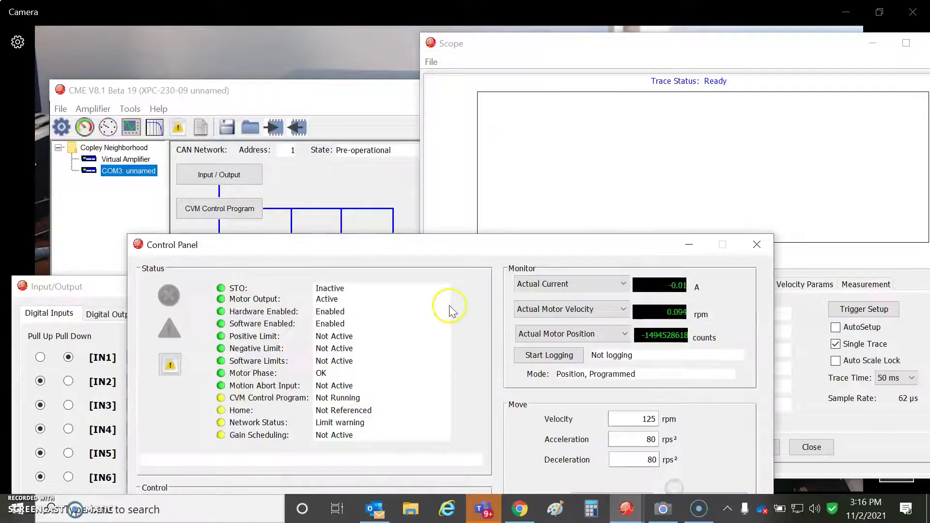
left_click_drag(92, 289, 108, 191)
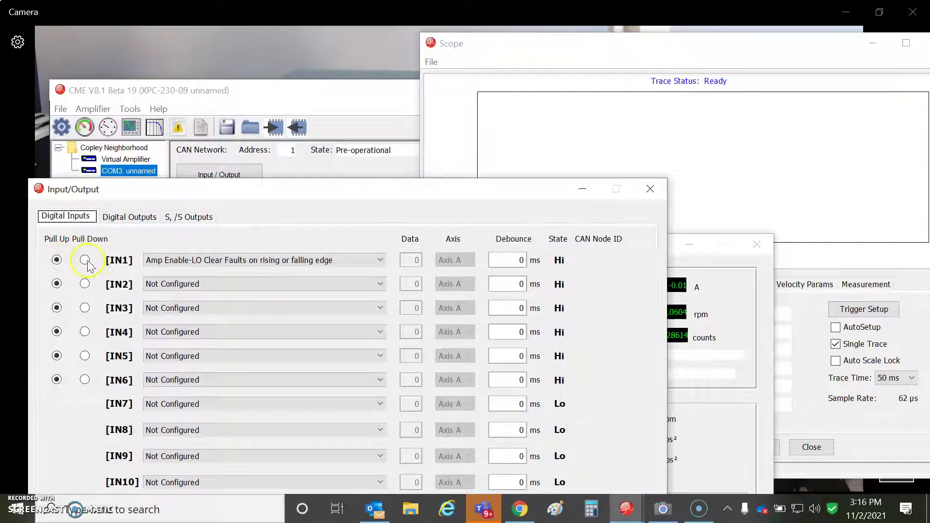
left_click(633, 101)
left_click(457, 411)
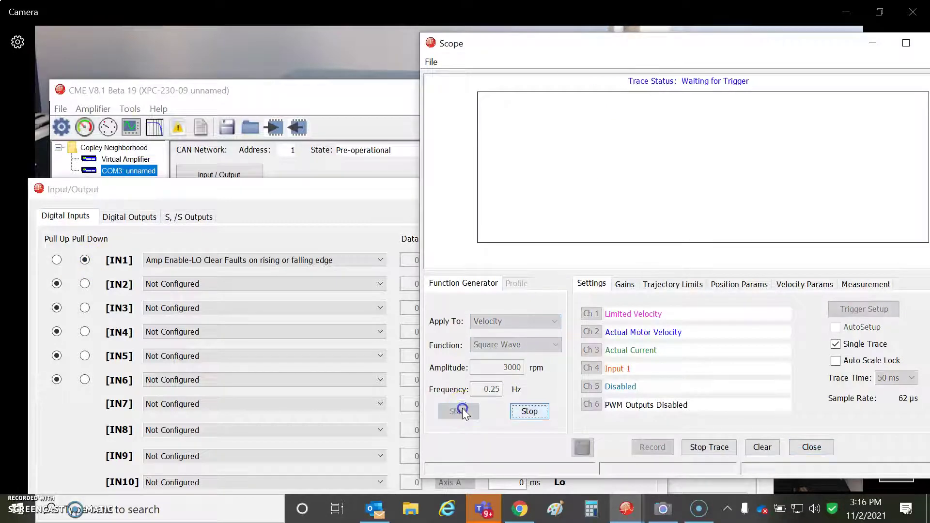
left_click(57, 260)
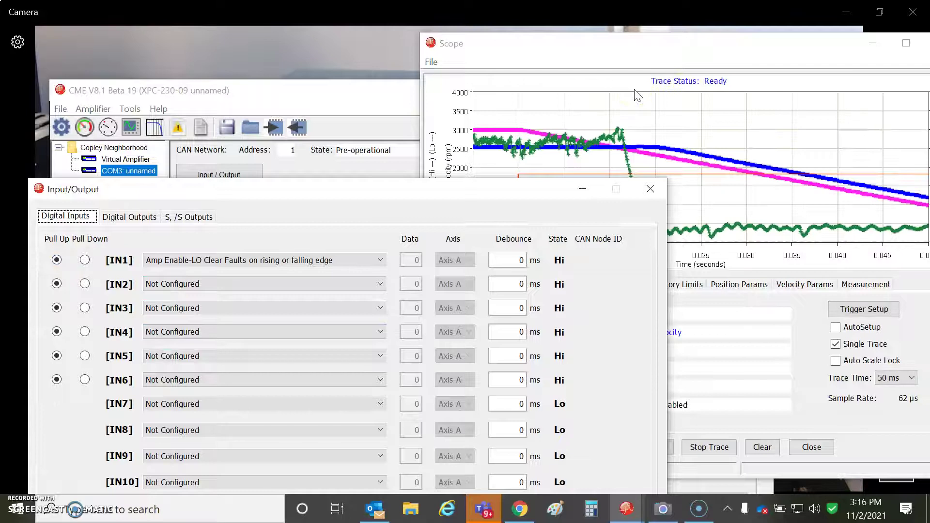
left_click_drag(640, 54, 554, 30)
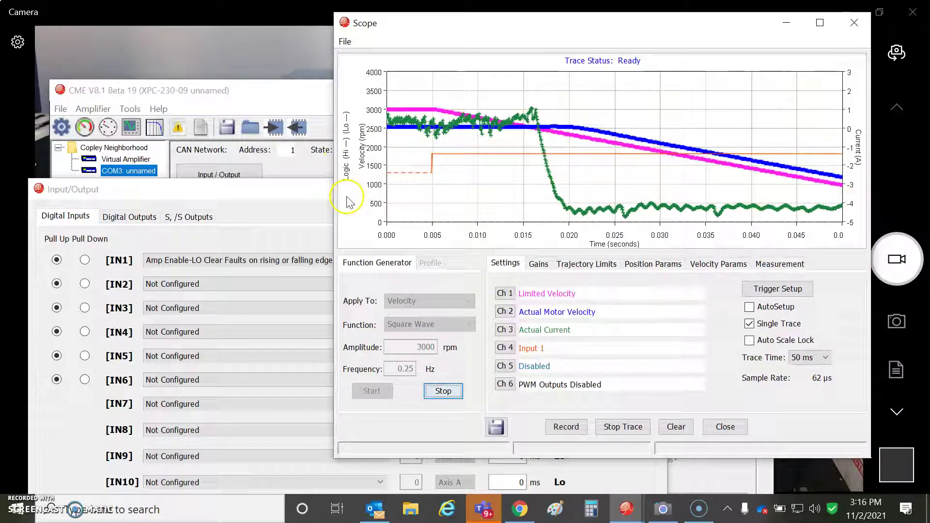
In Change Settings, enter 0 for Brake/Stop delay, activation velocity and PWM delay response time
left_click(61, 128)
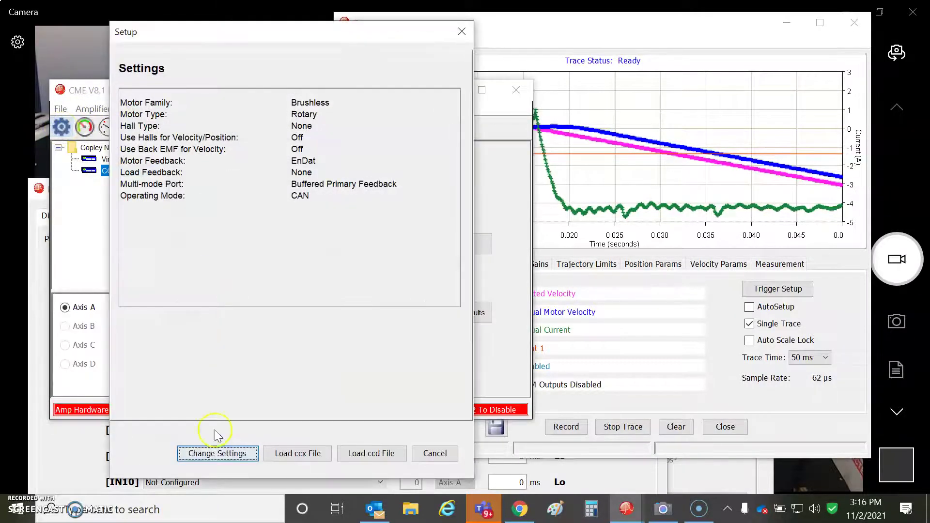
left_click(222, 459)
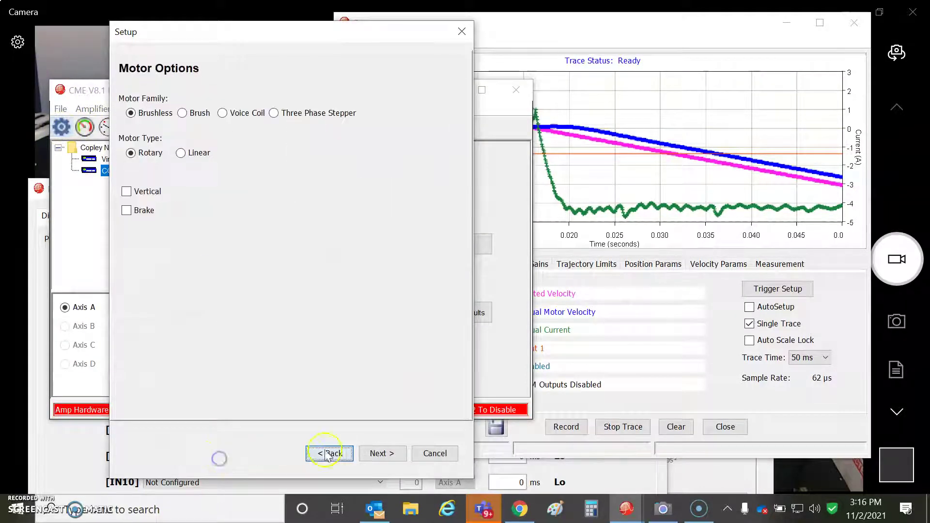
left_click(375, 453)
left_click(375, 454)
left_click(375, 453)
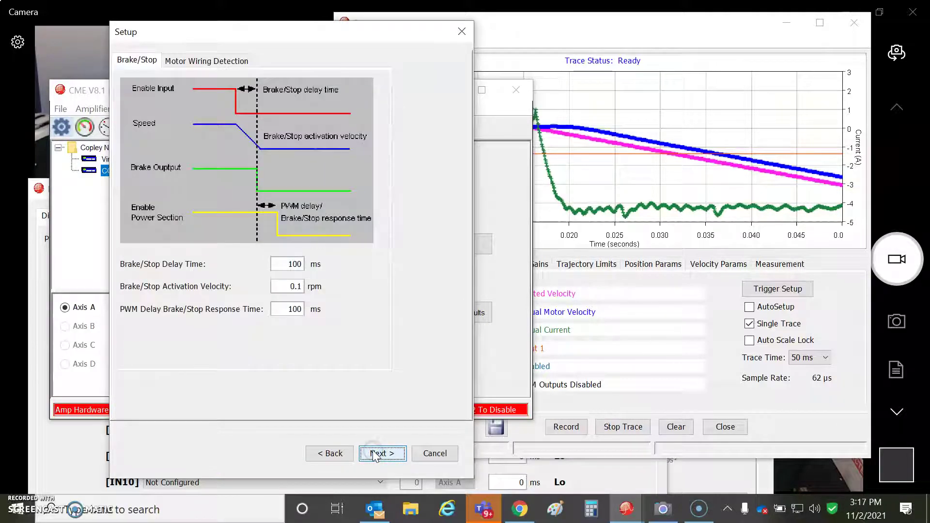
left_click_drag(289, 261, 306, 264)
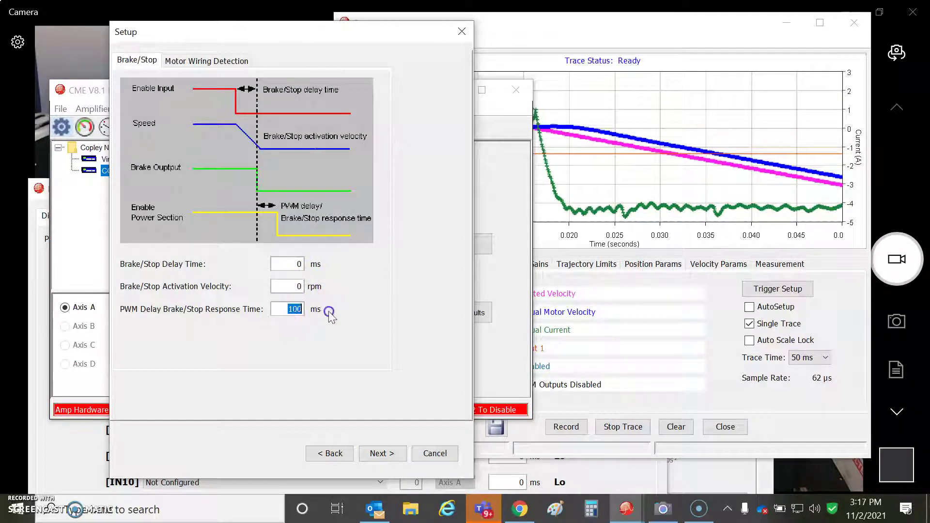
Finish the setup wizard and confirm disabling the amplifier to save to flash
left_click(377, 452)
left_click(377, 452)
left_click(377, 453)
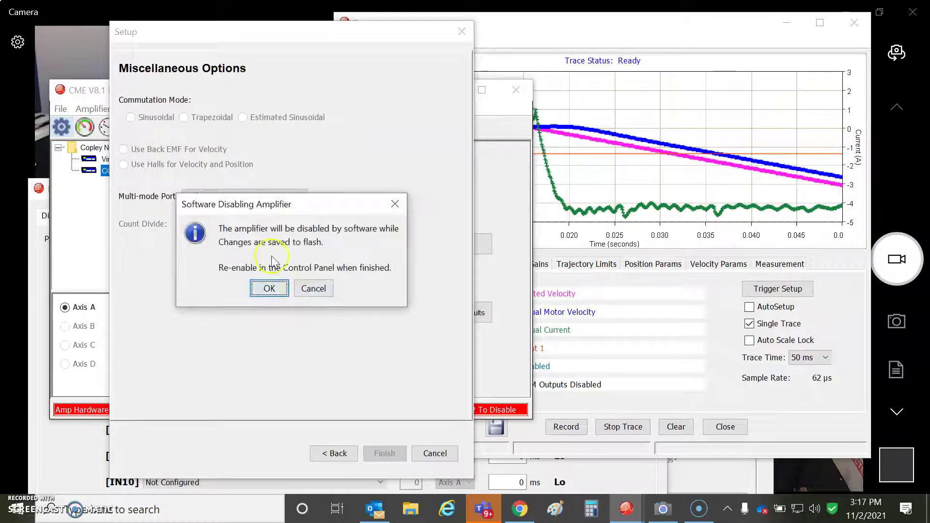
left_click(271, 293)
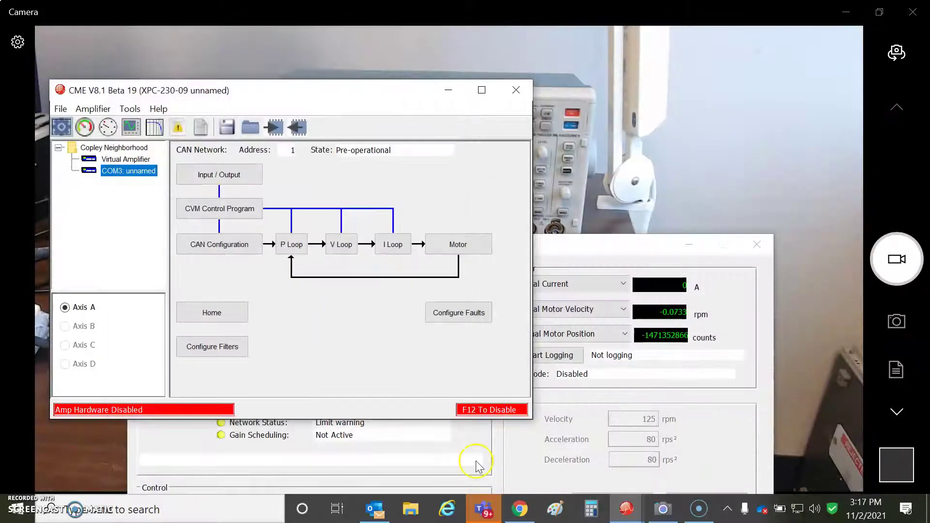
Reopen the Scope to the right, then highlight parameter 0x6F in Chrome's Parameter Dictionary
left_click(131, 127)
left_click_drag(167, 30, 550, 29)
left_click(520, 509)
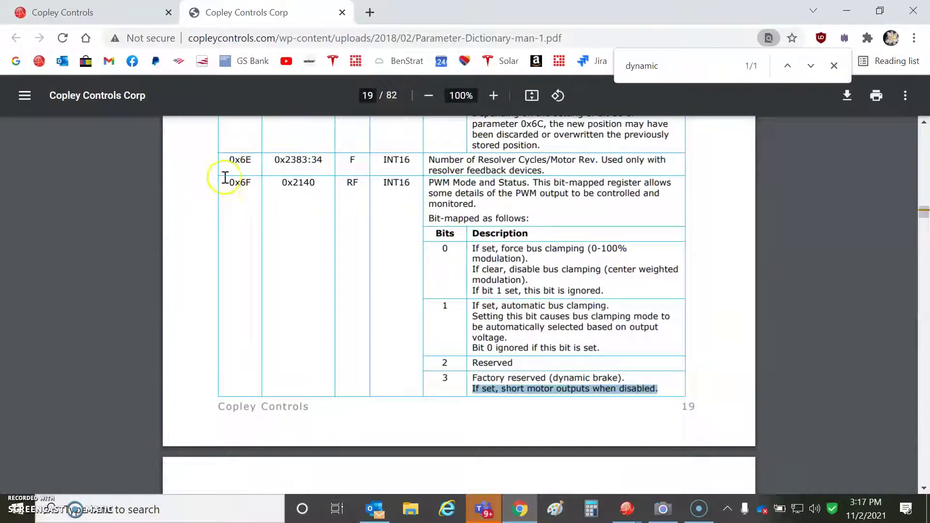
left_click_drag(225, 178, 250, 183)
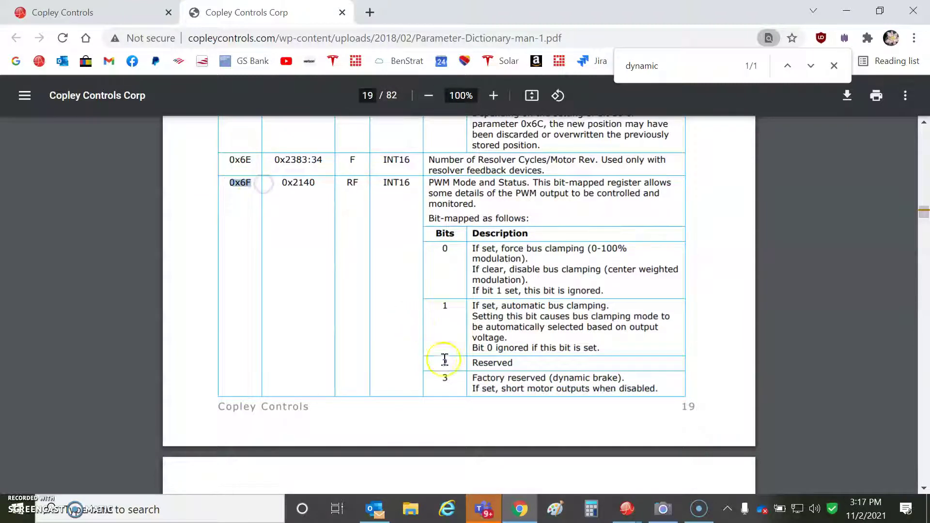
left_click(443, 383)
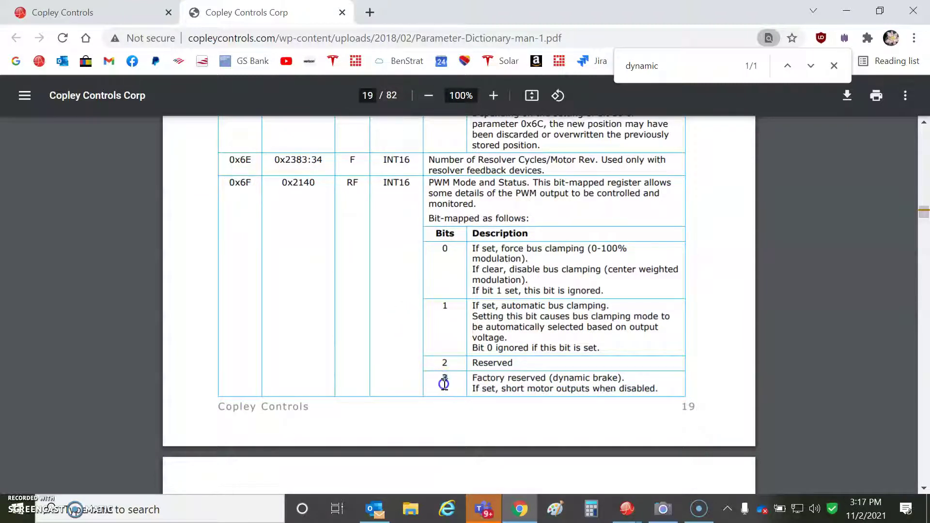
Read parameter 0x6F with 'g r0x6f' in the ASCII Command Line, which returns 0
left_click(851, 10)
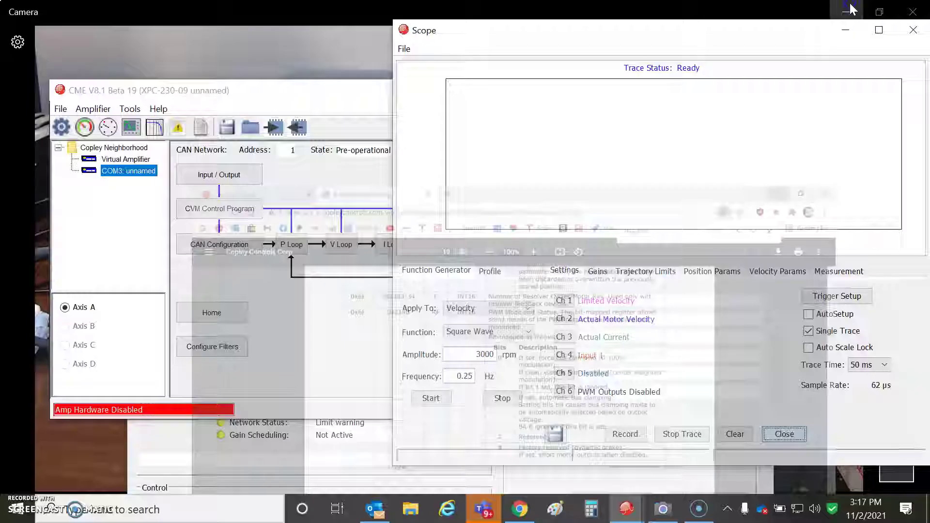
left_click(129, 109)
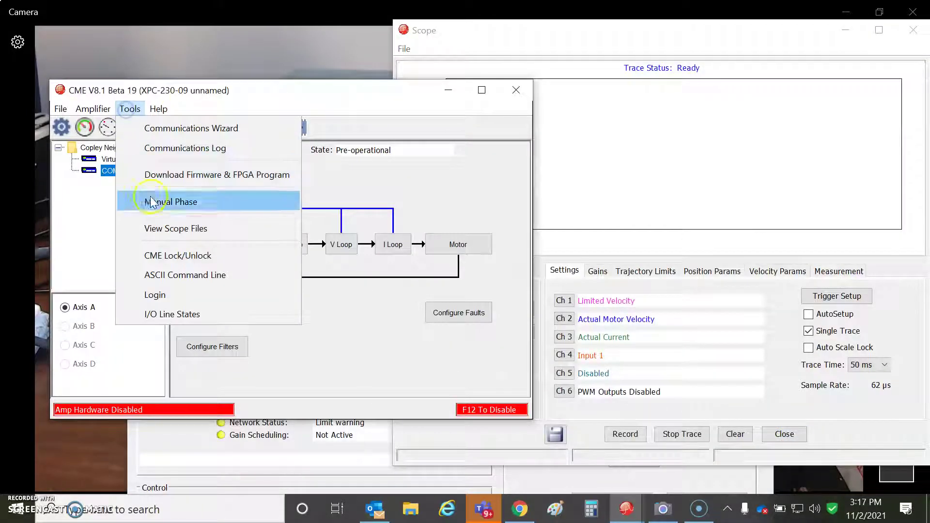
left_click(191, 275)
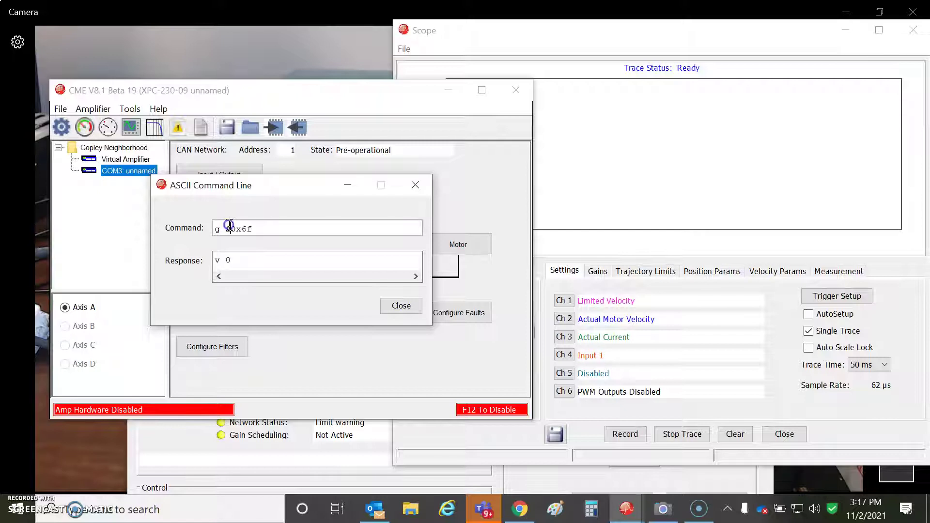
left_click(415, 184)
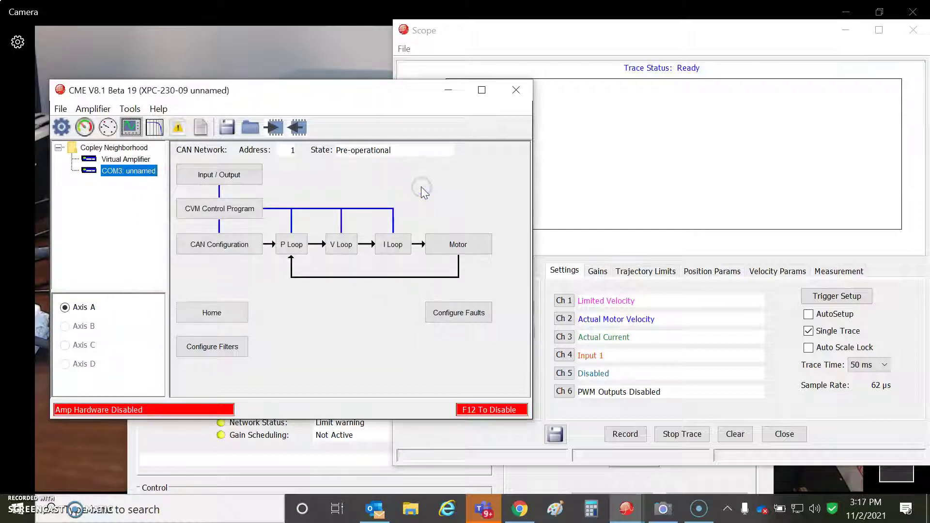
Restart the Scope's 3000 rpm, 0.25 Hz square-wave velocity generator
left_click(385, 435)
left_click(588, 143)
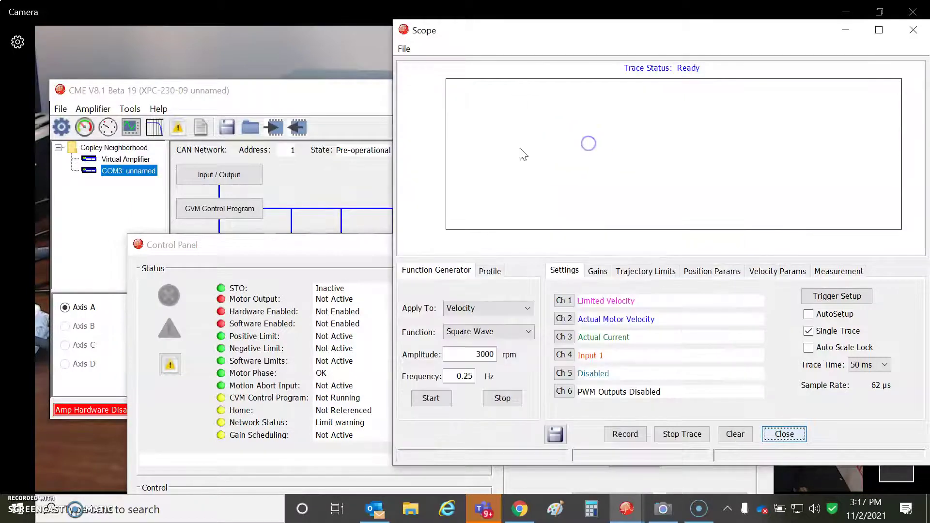
left_click(431, 398)
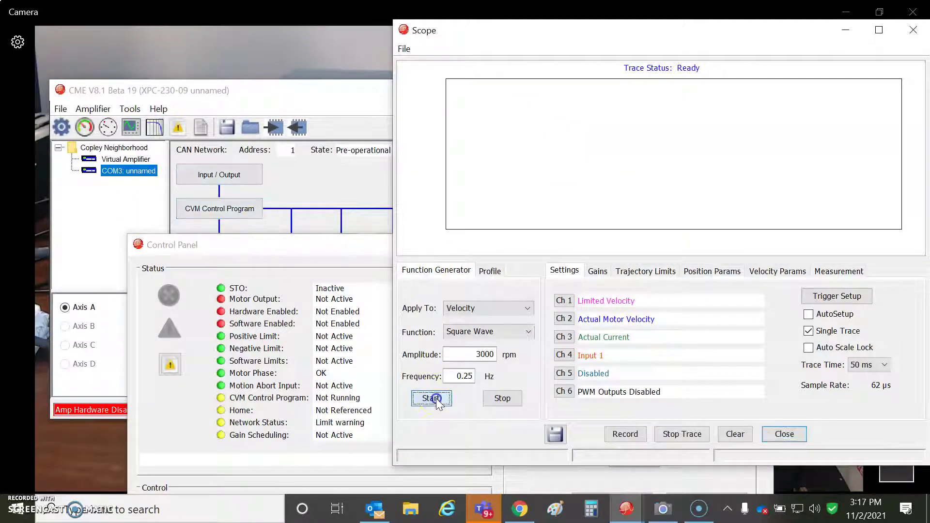
Arm a 50 ms Scope trace and set IN1 to Pull Up, recording the motor coasting to zero
left_click(290, 273)
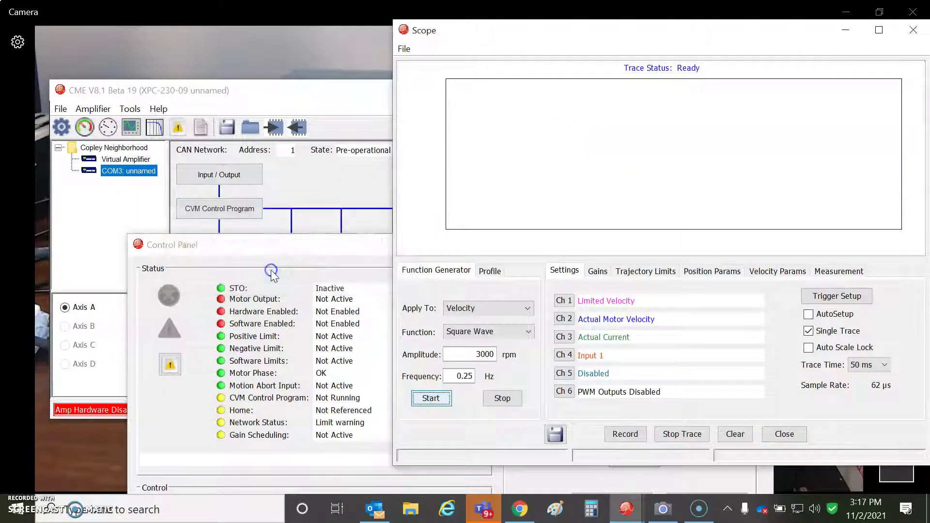
left_click(207, 180)
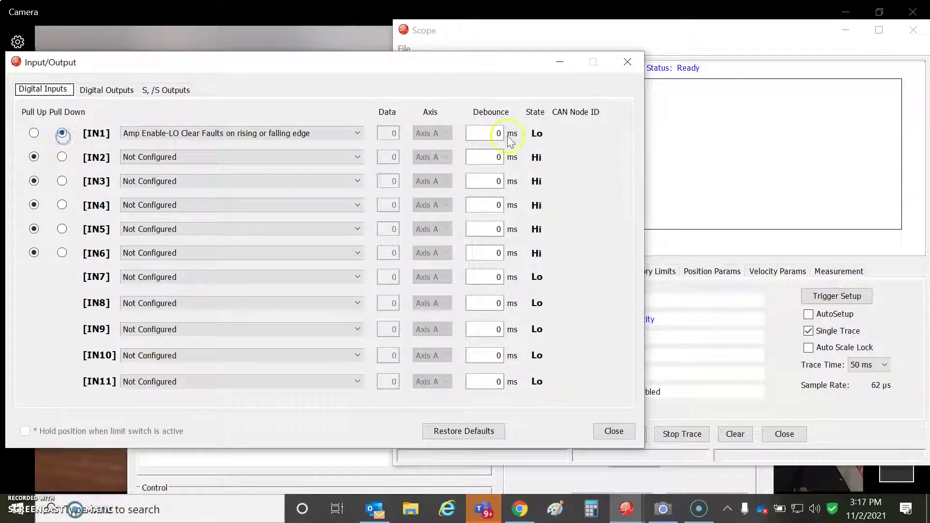
left_click(699, 187)
left_click(428, 399)
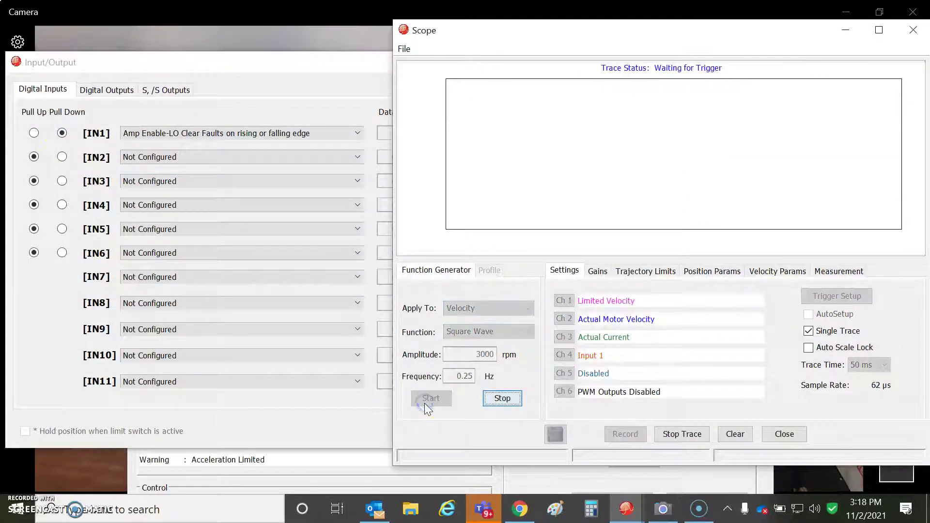
left_click(68, 89)
left_click(33, 133)
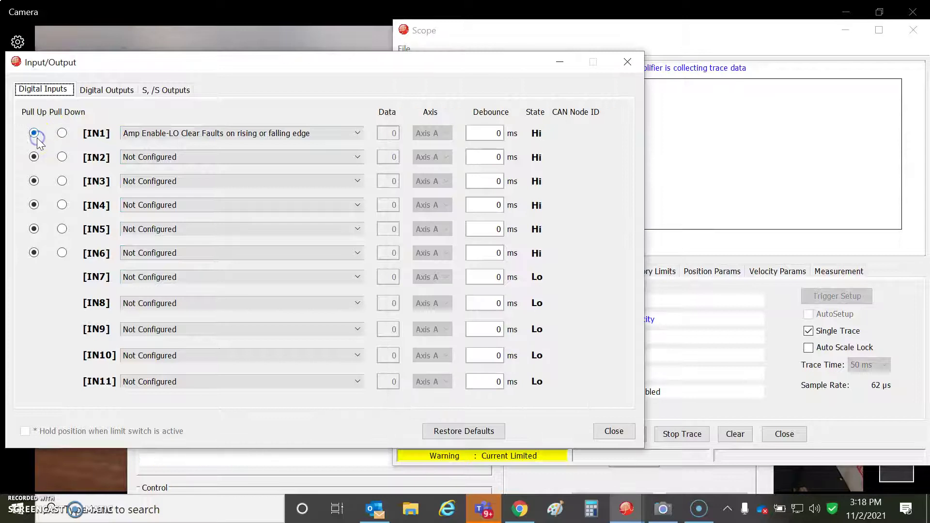
left_click(717, 130)
mouse_move(640, 30)
left_mouse_down()
mouse_move(428, 129)
mouse_move(403, 121)
left_mouse_up()
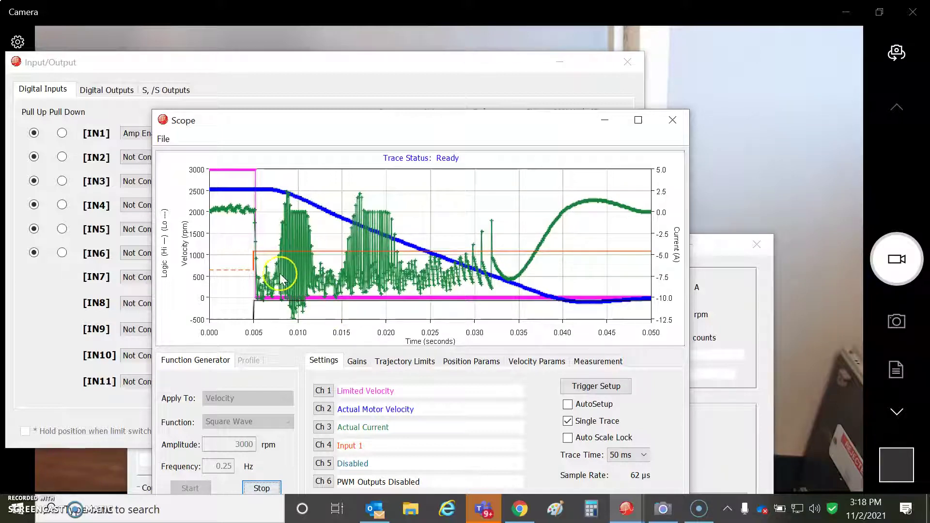
left_click_drag(234, 251, 374, 327)
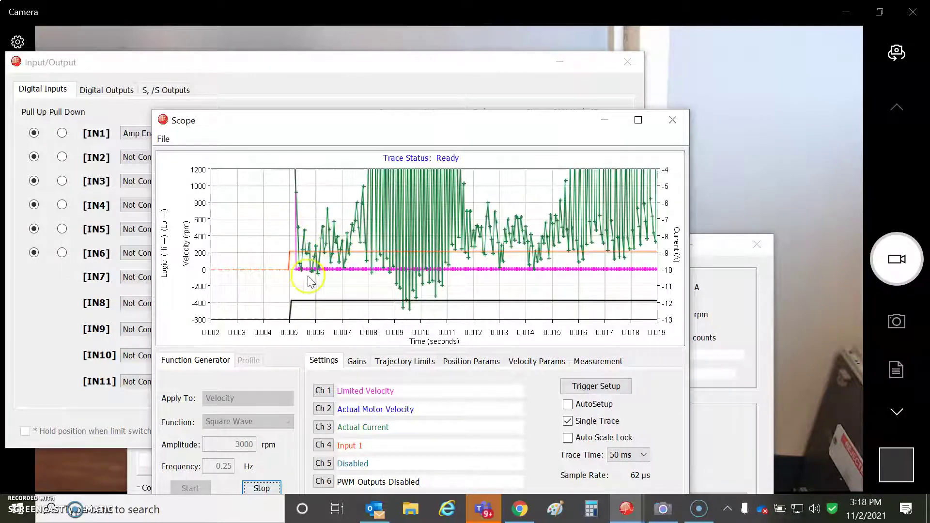
left_click_drag(271, 201, 438, 313)
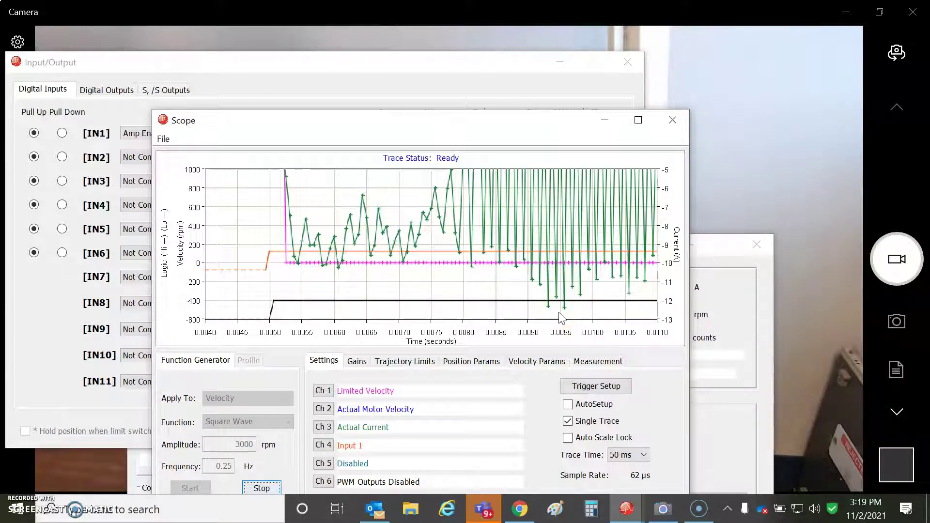
left_click(548, 245)
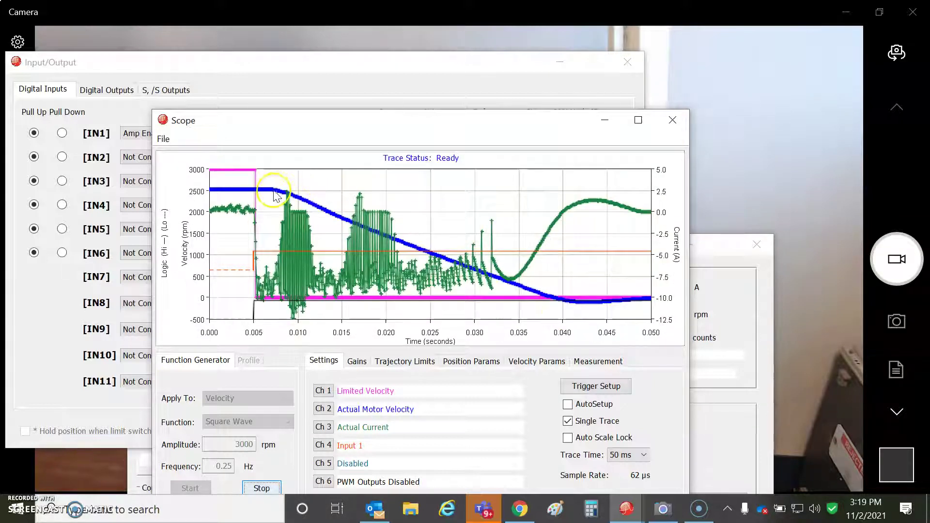
mouse_move(273, 194)
left_mouse_down()
mouse_move(309, 300)
mouse_move(338, 323)
left_mouse_up()
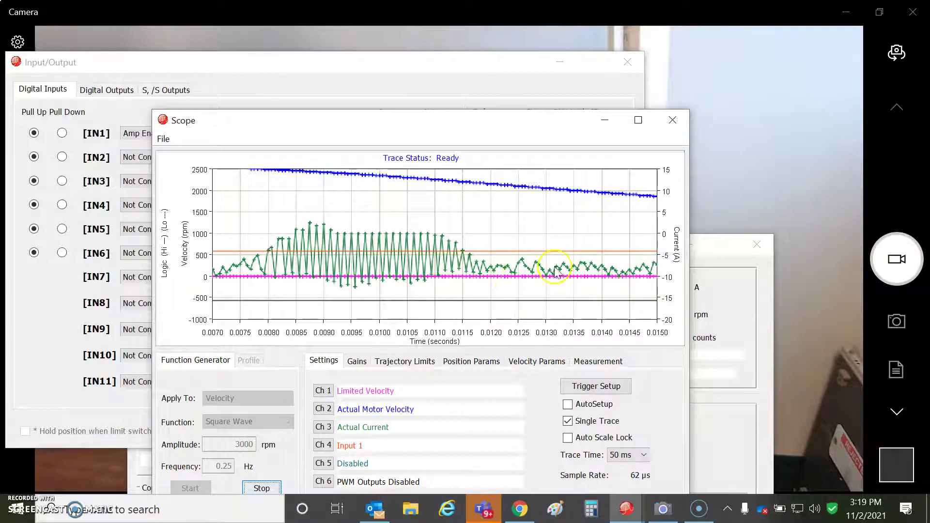
left_click(637, 286)
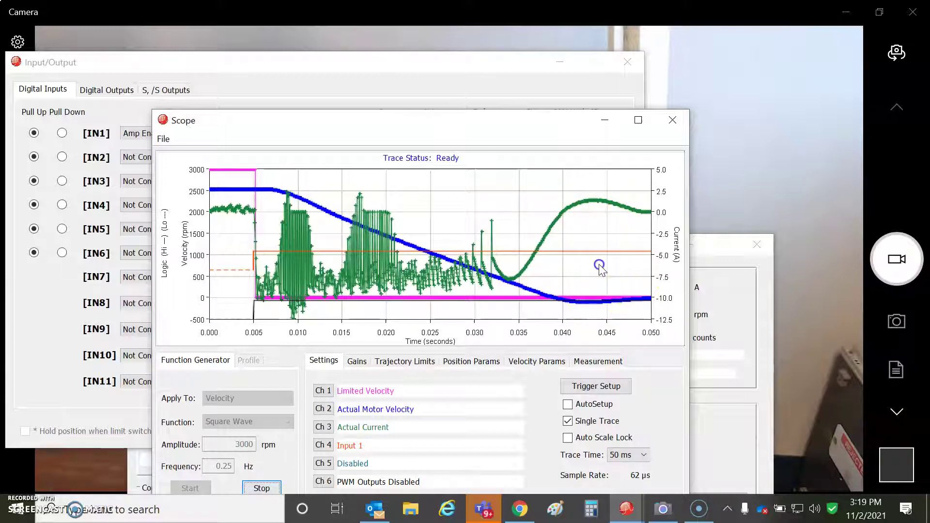
Set the Scope trace time to 500 ms and stop the pending trace
left_click(617, 458)
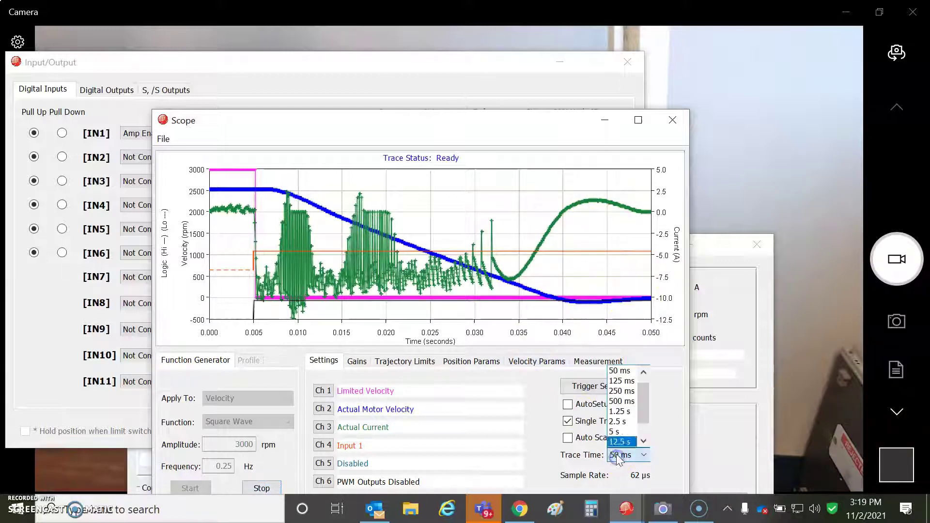
left_click(621, 401)
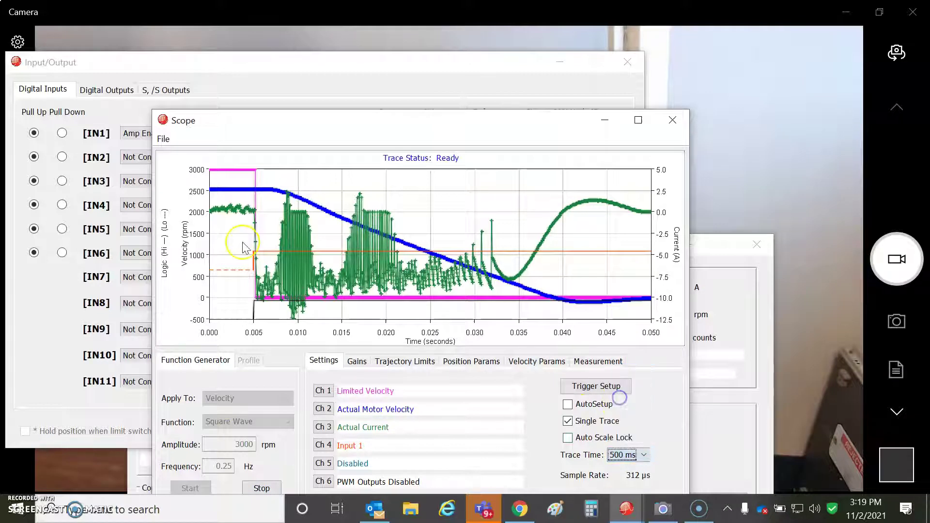
left_click_drag(333, 117, 422, 59)
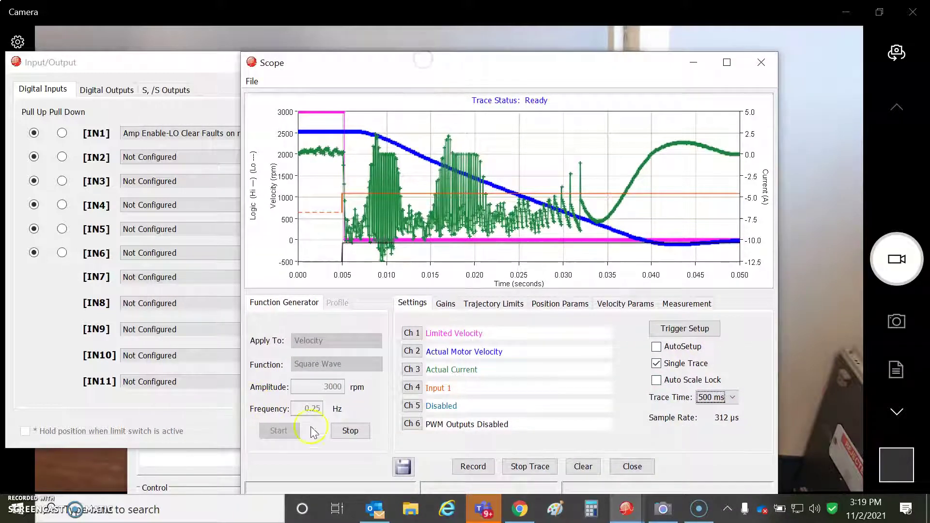
left_click(349, 430)
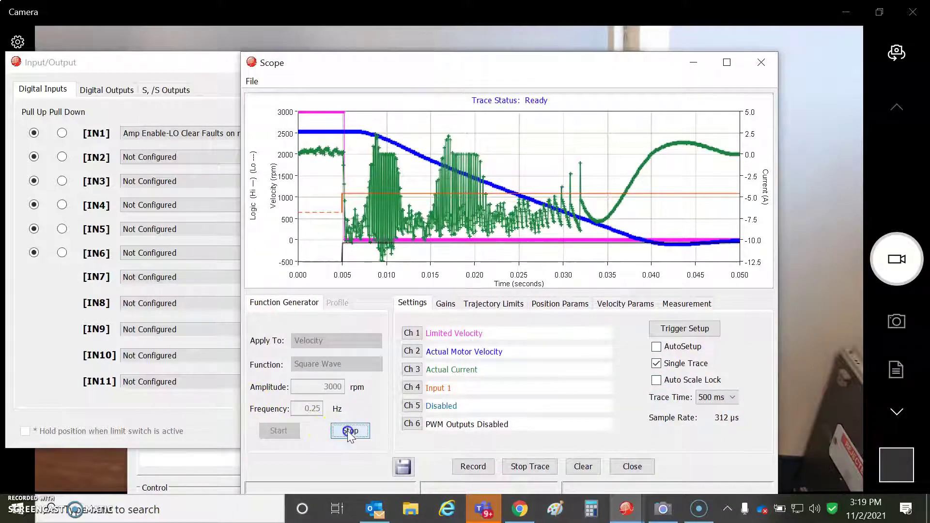
Re-enable with IN1 Pull Down, arm the trace, disable with IN1 Pull Up, then zoom into 0.07–0.23 s
left_click(61, 132)
left_click(671, 106)
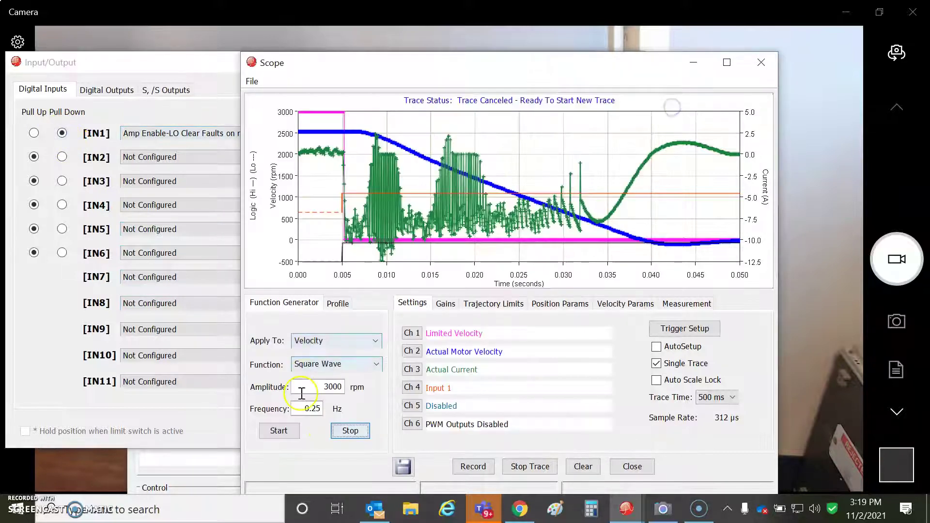
left_click(278, 431)
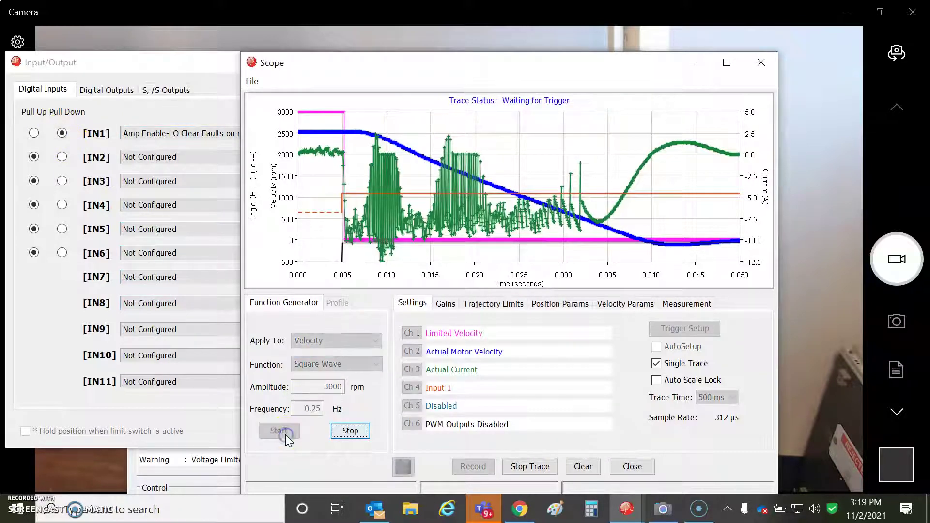
left_click(38, 131)
left_click(715, 181)
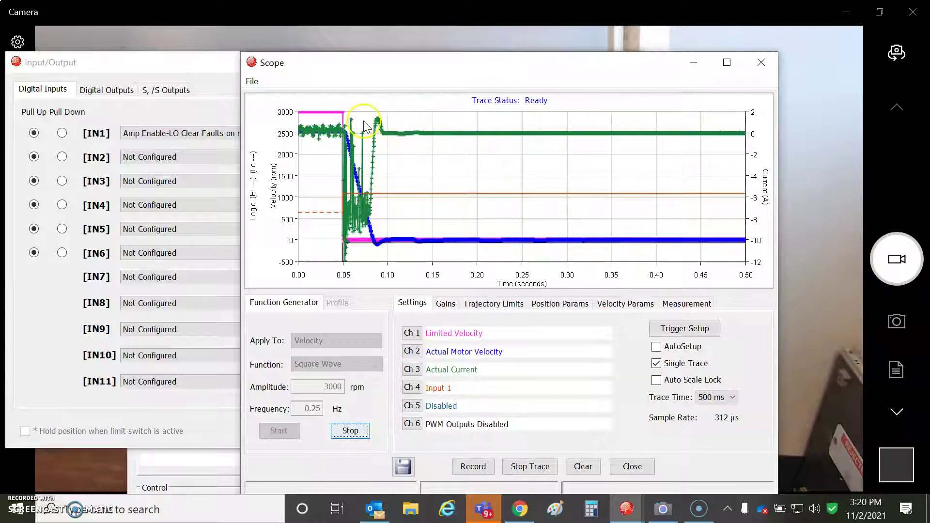
left_click_drag(364, 121, 504, 147)
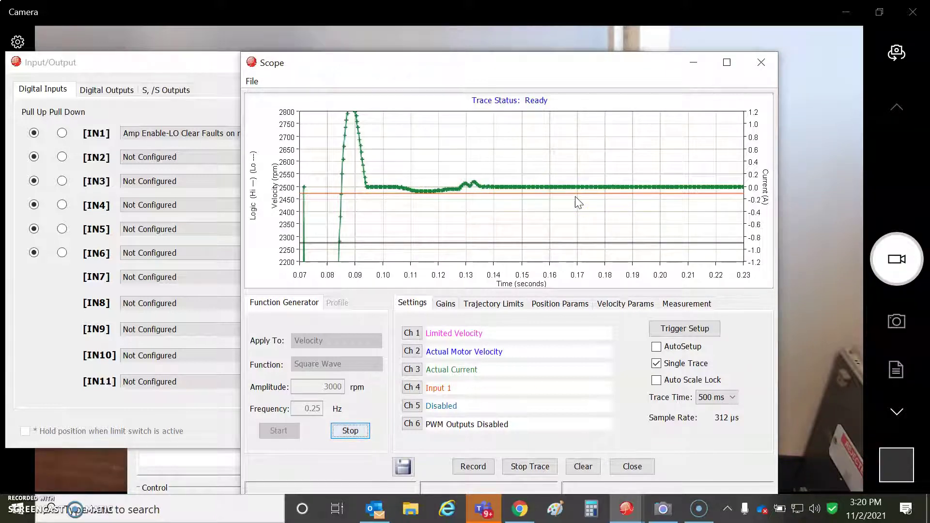
left_click_drag(602, 62, 428, 456)
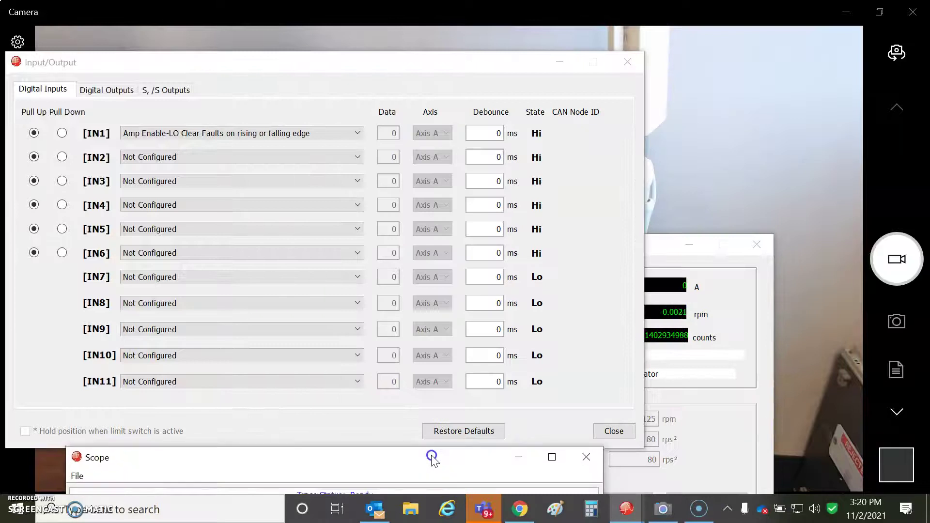
Minimize the Input/Output and main CME windows and move the Control Panel and Scope toward the top
left_click(651, 324)
left_click_drag(625, 247, 544, 415)
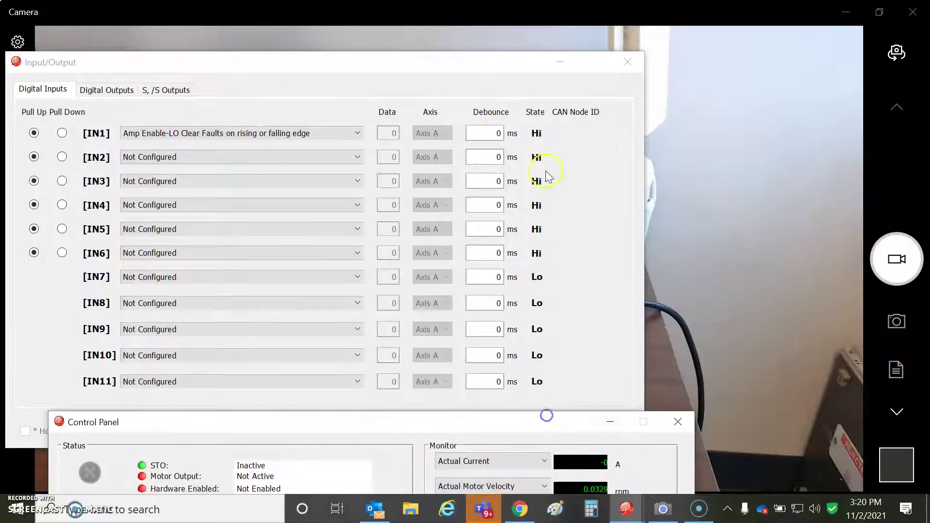
left_click(557, 62)
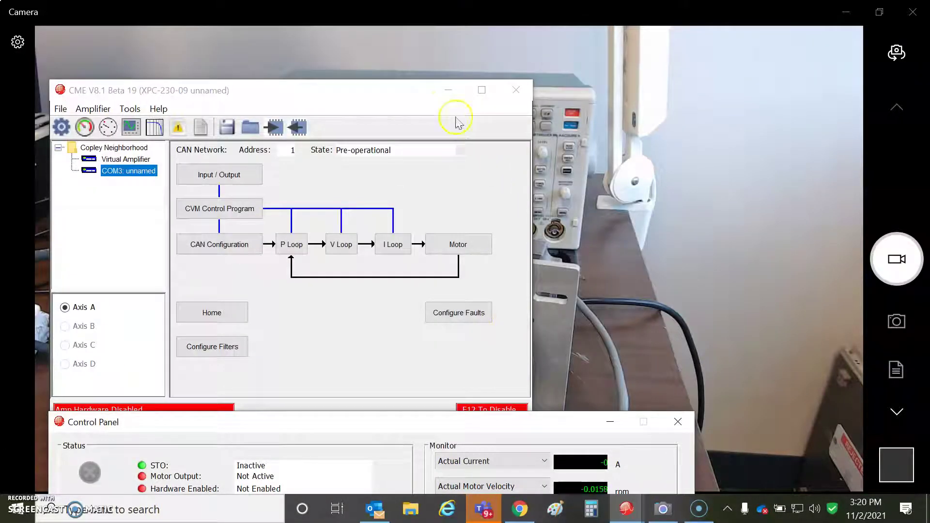
left_click(448, 86)
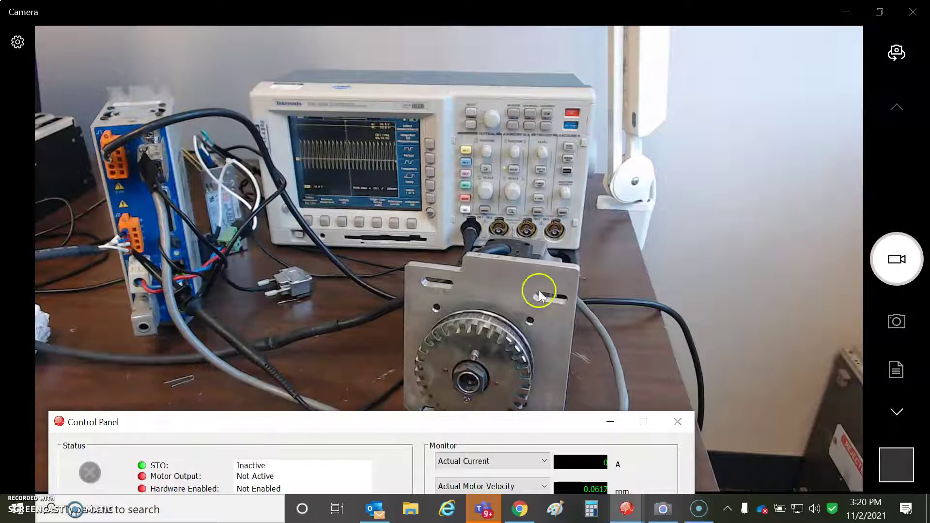
left_click_drag(459, 423, 439, 303)
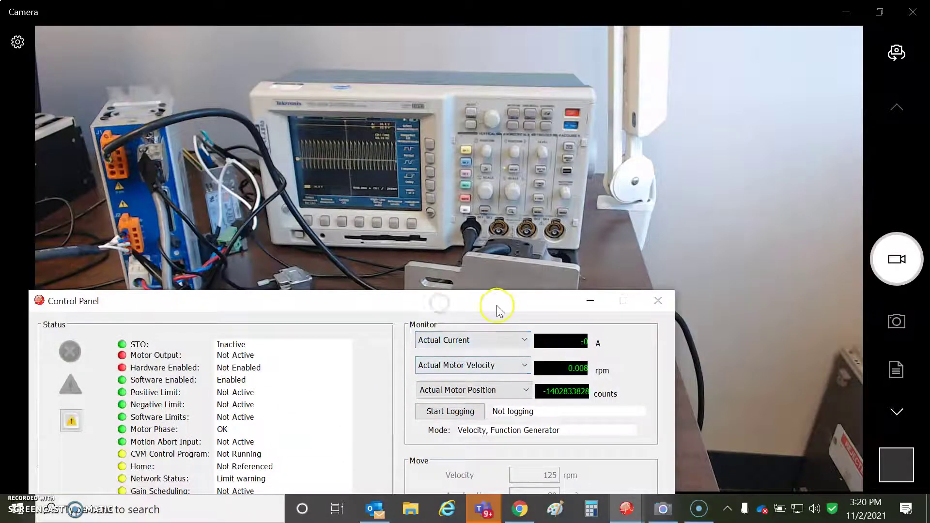
left_click_drag(499, 310, 557, 92)
left_click(439, 443)
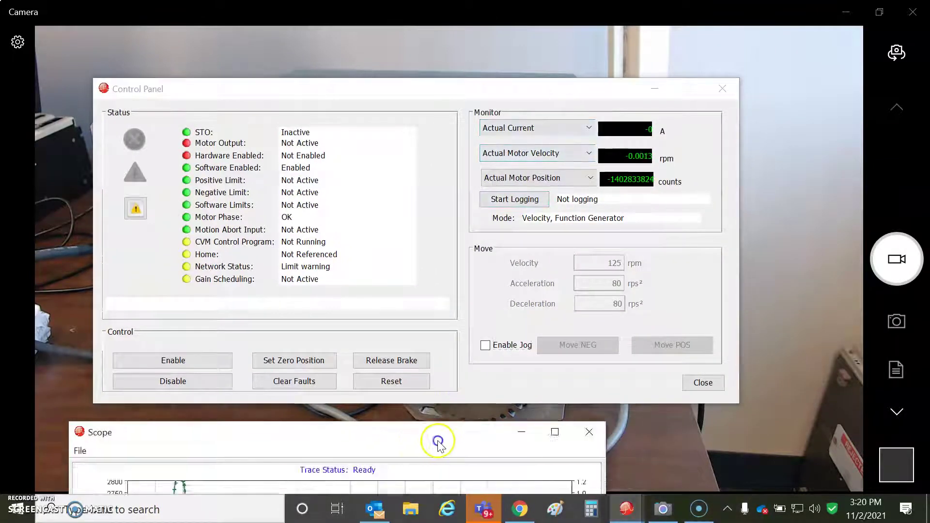
left_click_drag(438, 443, 454, 139)
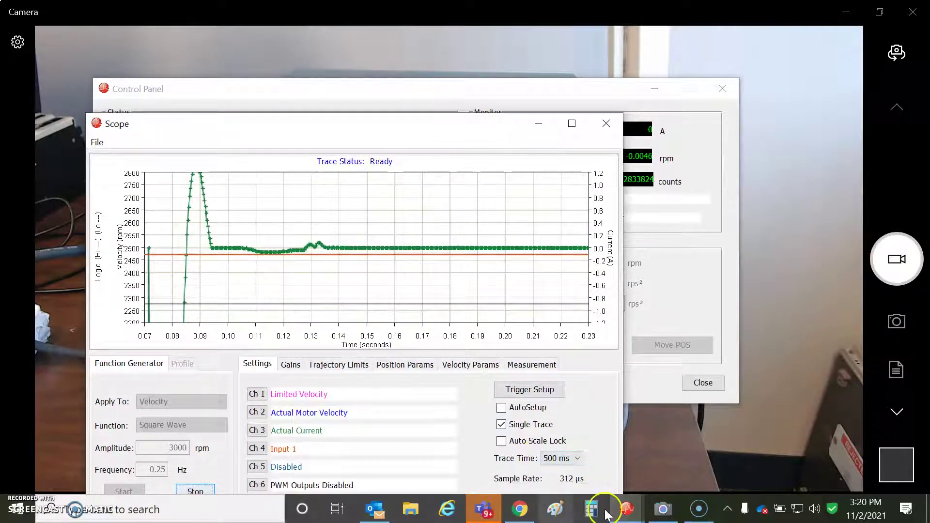
In Chrome's Parameter Dictionary, highlight 0x6F bit 2 and bit 3, the dynamic brake bit
mouse_move(517, 509)
left_click(466, 434)
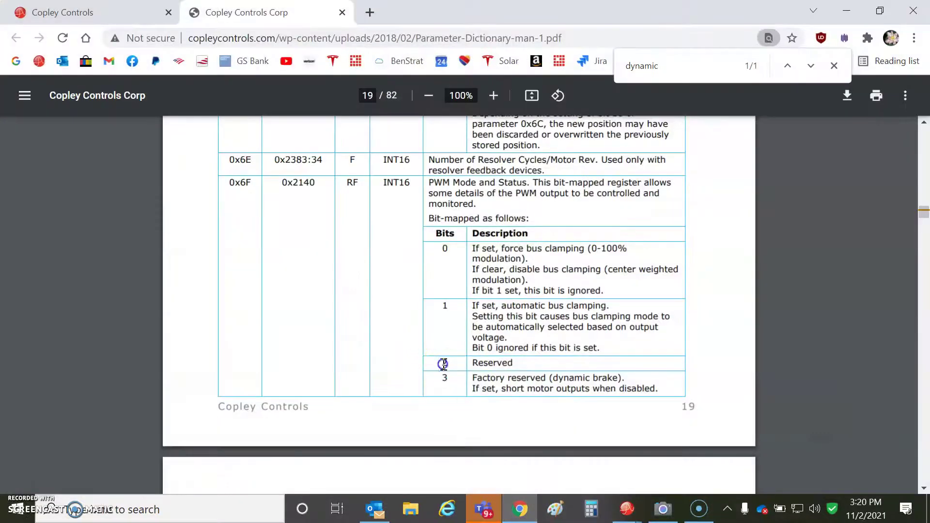
double_click(443, 363)
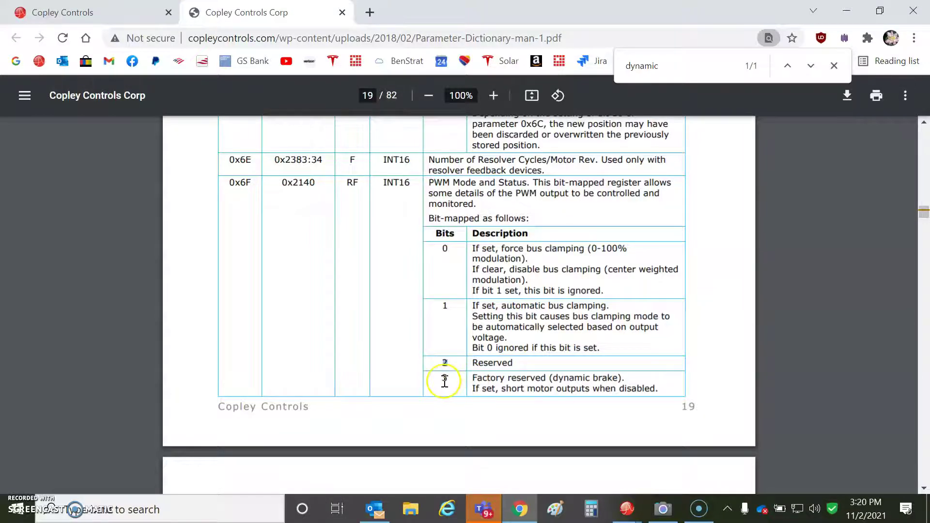
left_click(451, 382)
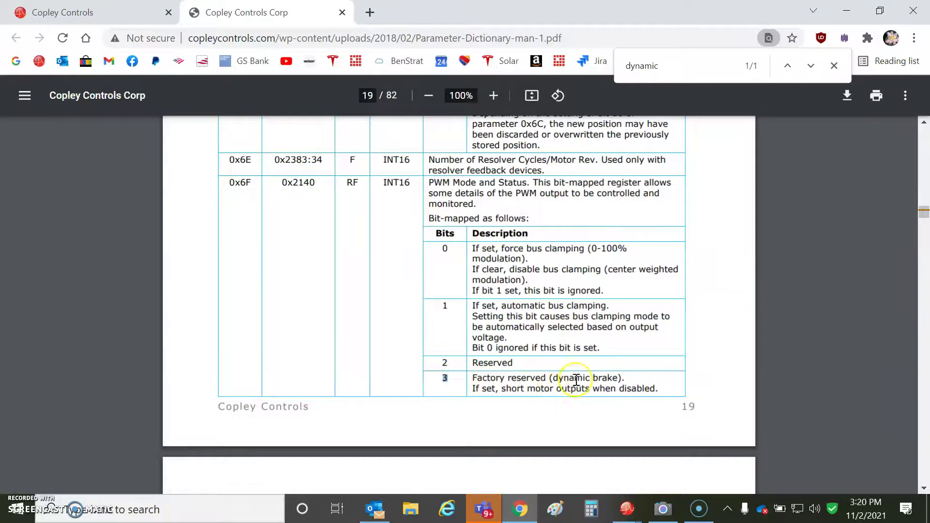